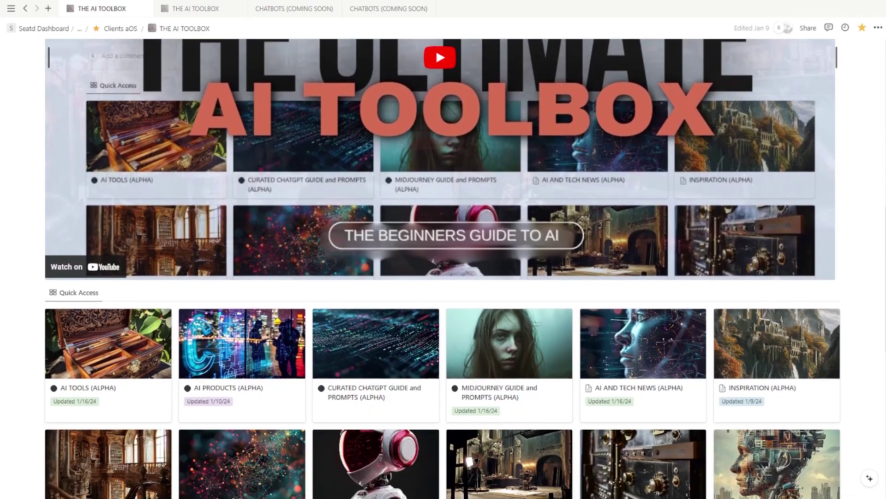
- Open the Curated ChatGPT Guide card in side peek and expand its Curated Starting Prompts toggle
scroll(388, 286, "down", 1)
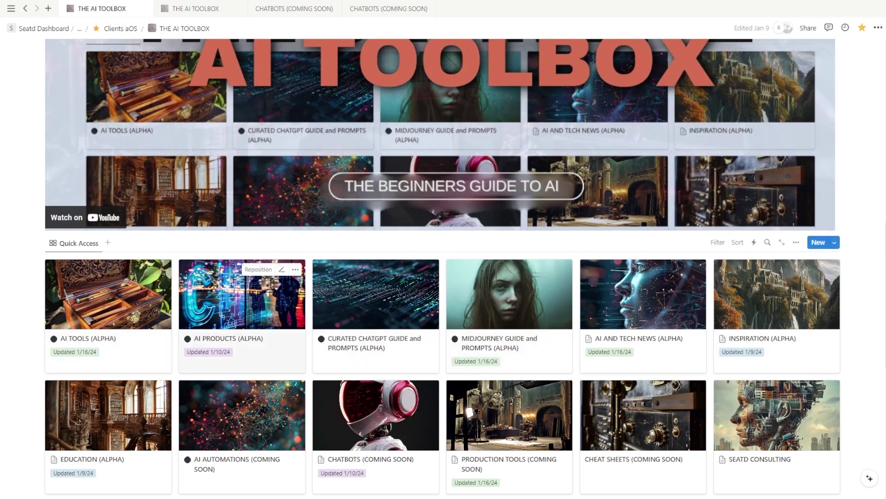
left_click(369, 319)
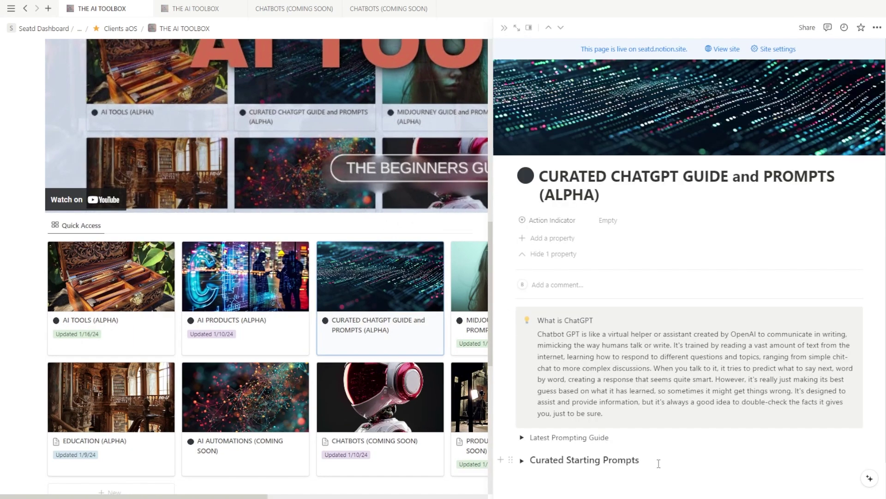
left_click(523, 424)
scroll(523, 423, "down", 3)
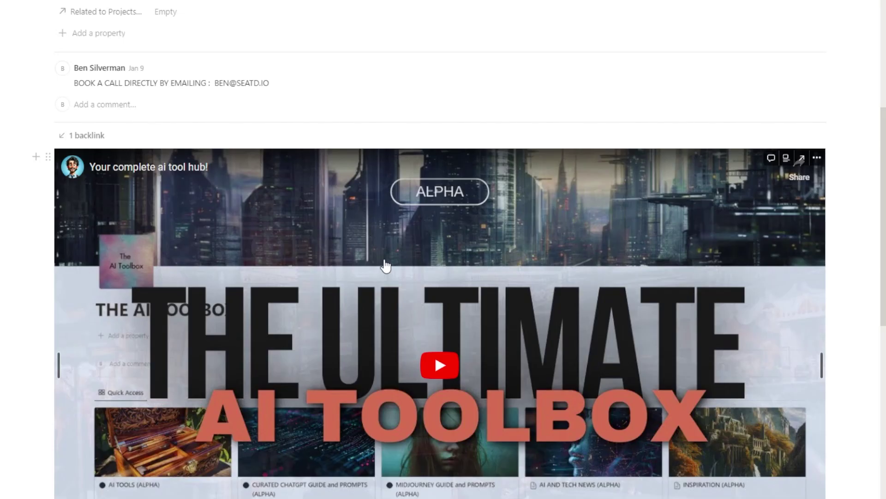
- Open Production Tools and Resources from Quick Access, then browse its Consistent Character Workflow entry
scroll(386, 267, "down", 15)
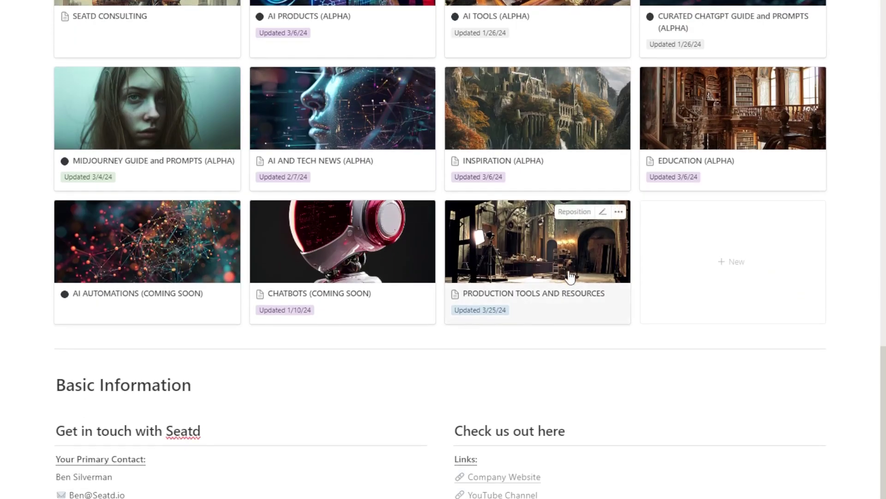
left_click(586, 283)
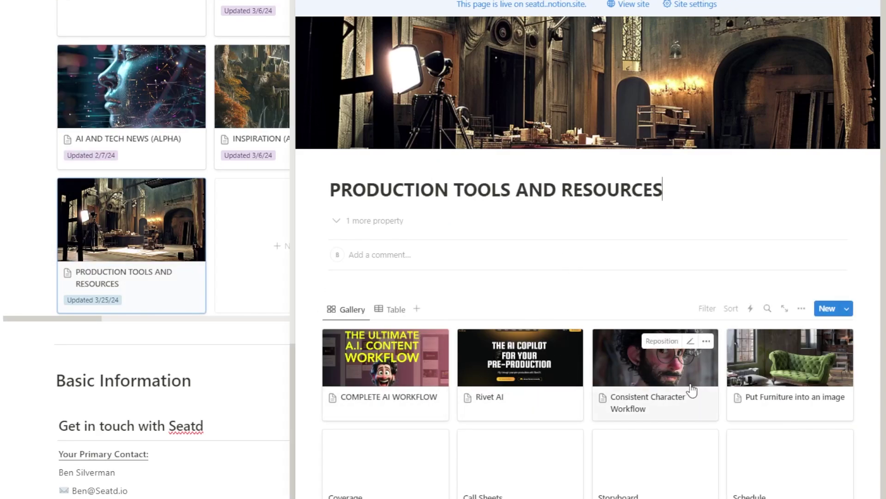
left_click(545, 336)
scroll(544, 335, "down", 10)
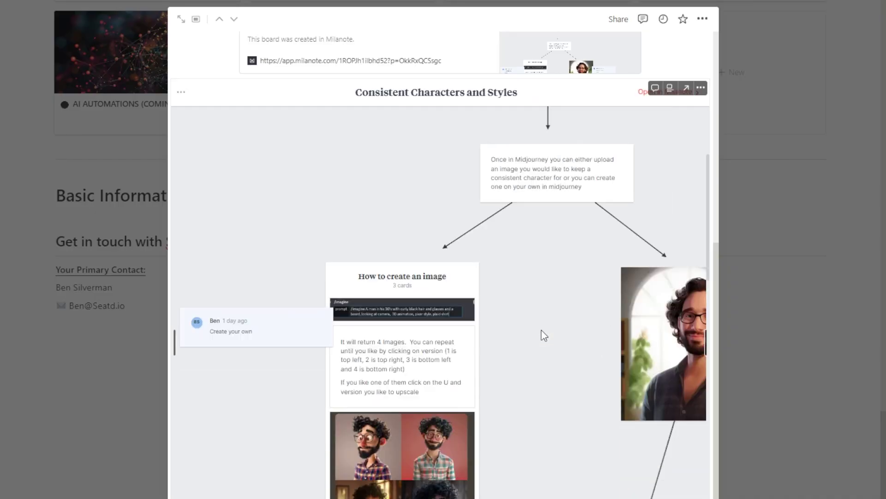
scroll(544, 335, "down", 8)
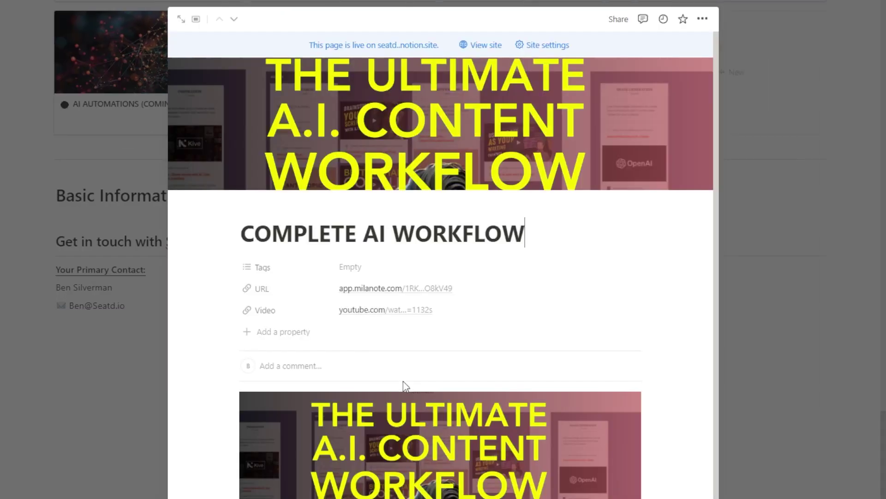
scroll(403, 381, "down", 2)
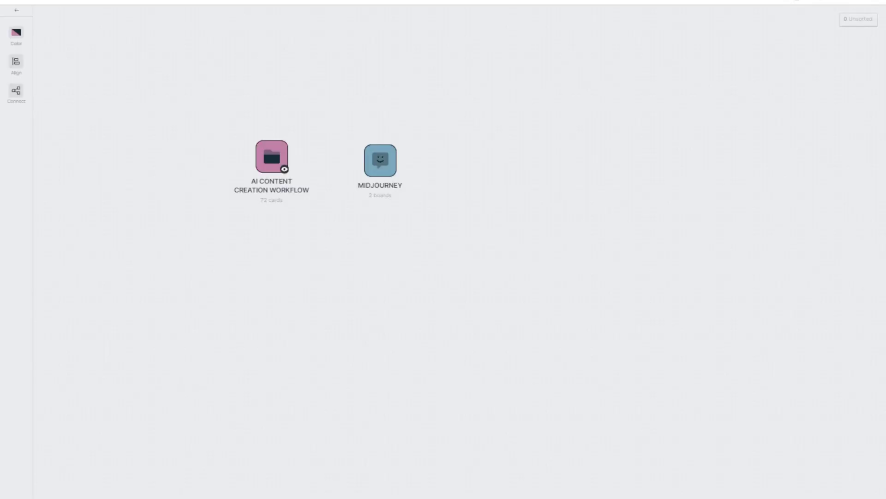
- Preview the AI Content Creation Workflow board, panning across its pre-production and production columns
left_click(277, 151)
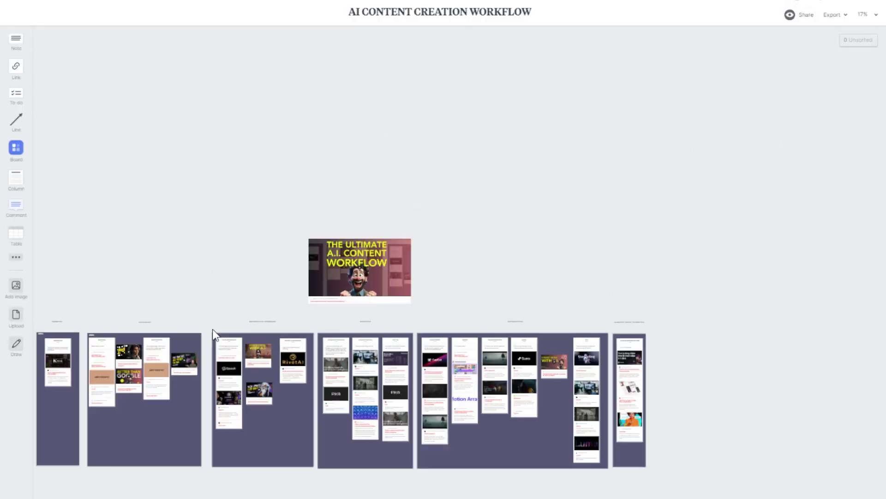
scroll(378, 269, "up", 5)
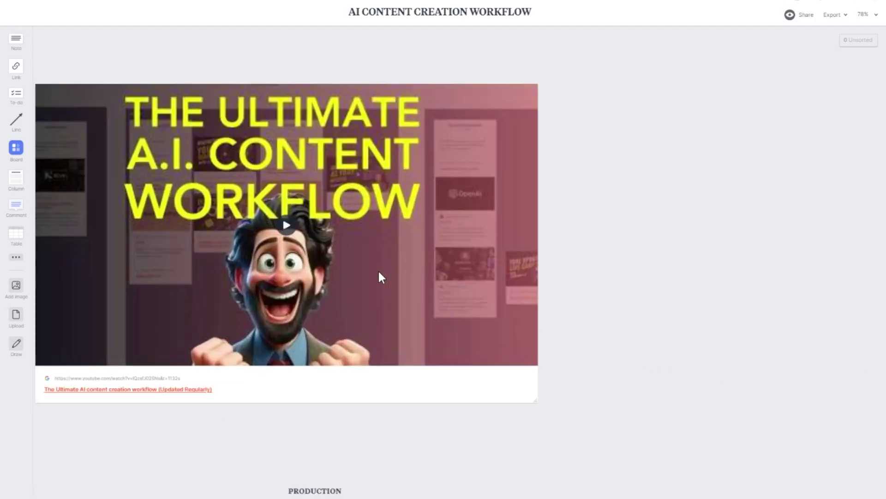
scroll(378, 269, "down", 4)
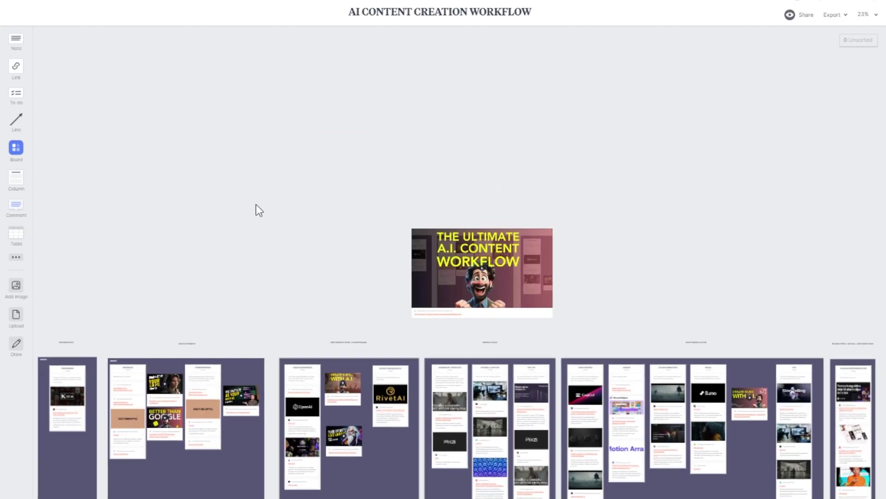
scroll(69, 409, "up", 5)
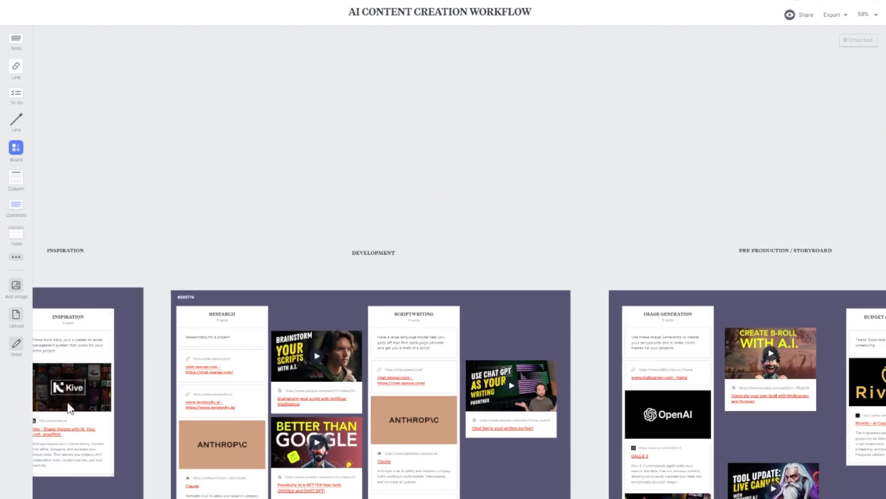
left_click_drag(347, 113, 269, 76)
left_click_drag(571, 89, 190, 117)
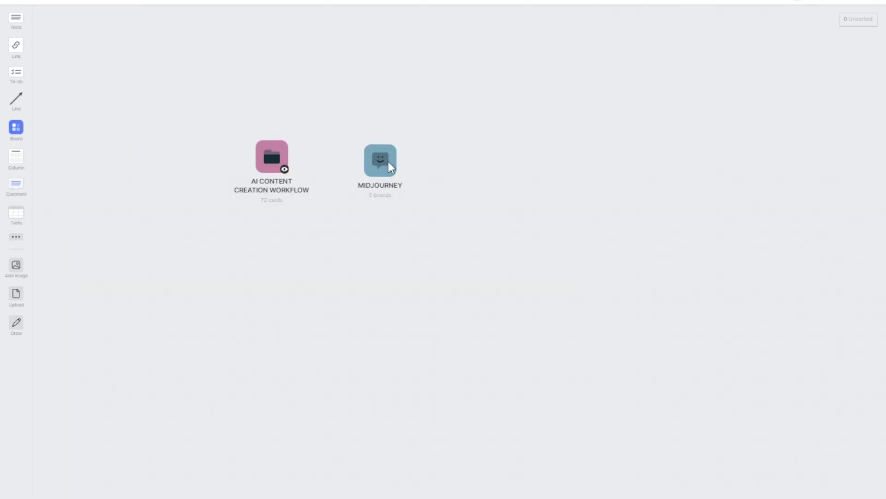
- Open the MIDJOURNEY board and its Consistent Characters and Styles board
left_click(388, 164)
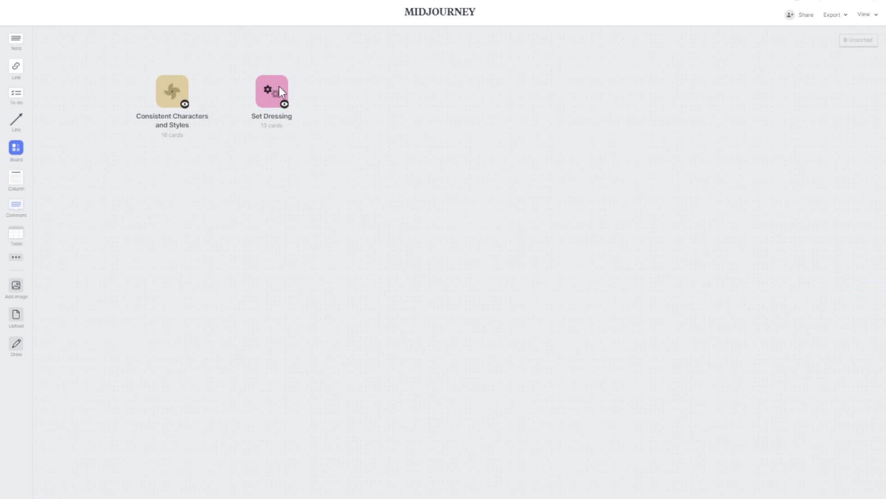
left_click(164, 87)
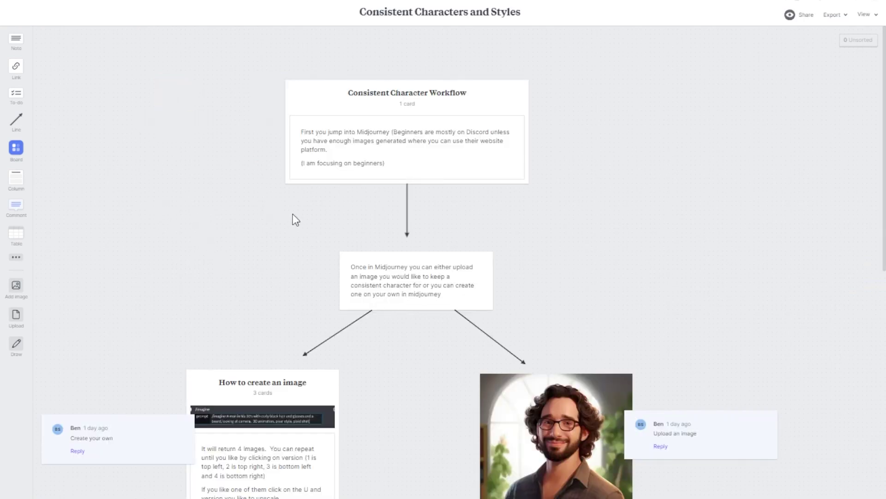
scroll(383, 128, "up", 3)
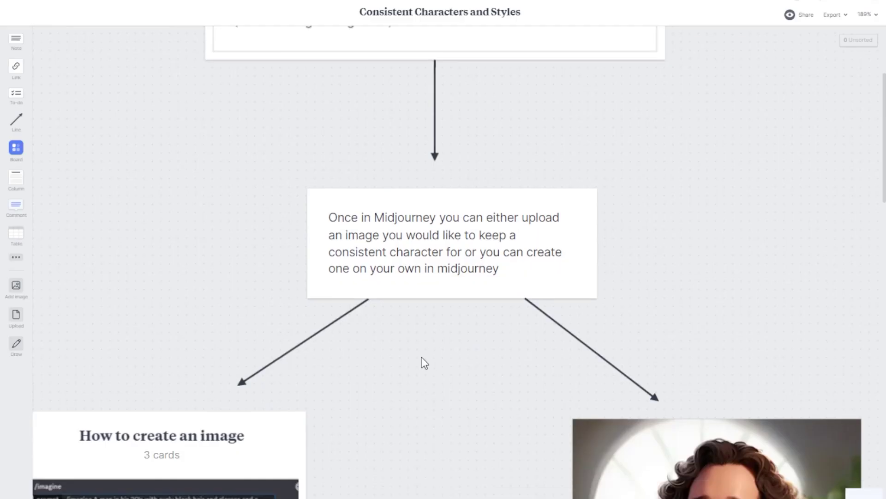
- Zoom in on the How to create an image card and center its four-portrait grid
scroll(422, 357, "down", 5)
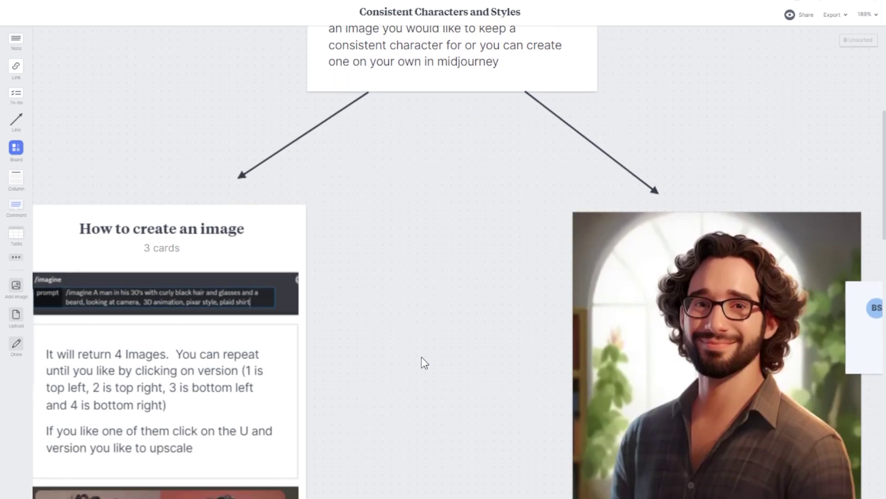
scroll(457, 400, "down", 2)
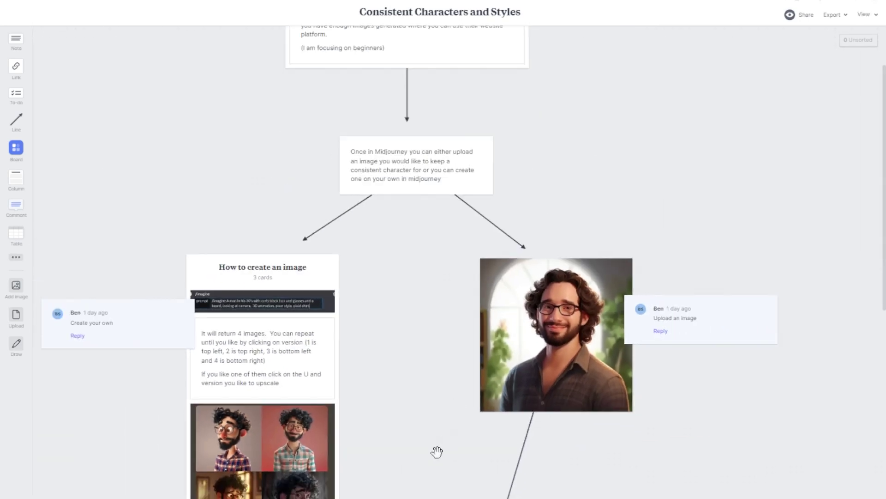
scroll(438, 455, "down", 3)
scroll(438, 457, "down", 5)
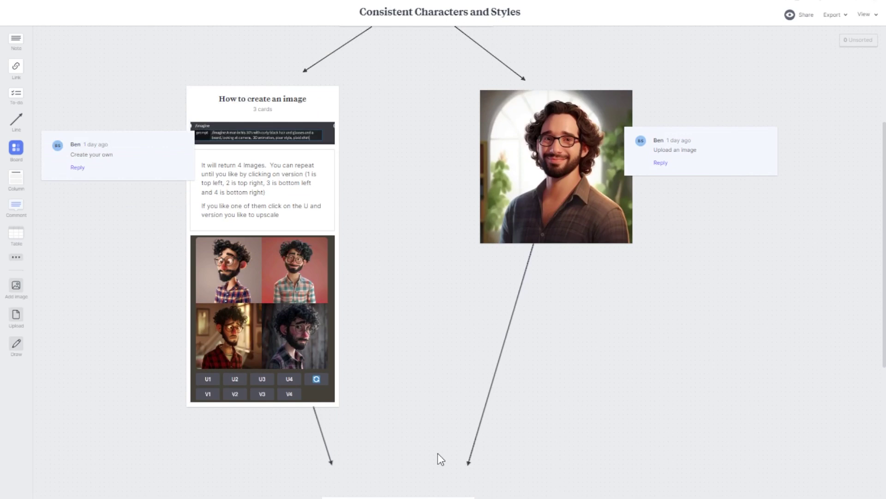
scroll(266, 275, "up", 5)
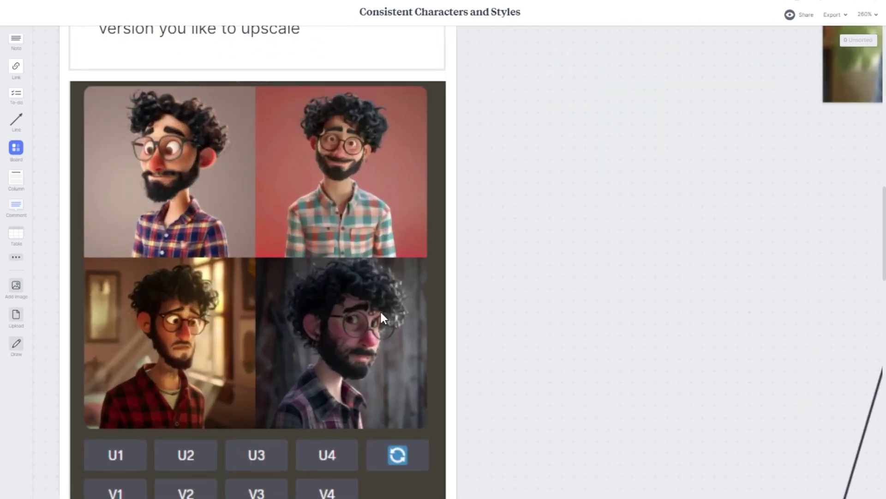
left_click_drag(581, 291, 663, 452)
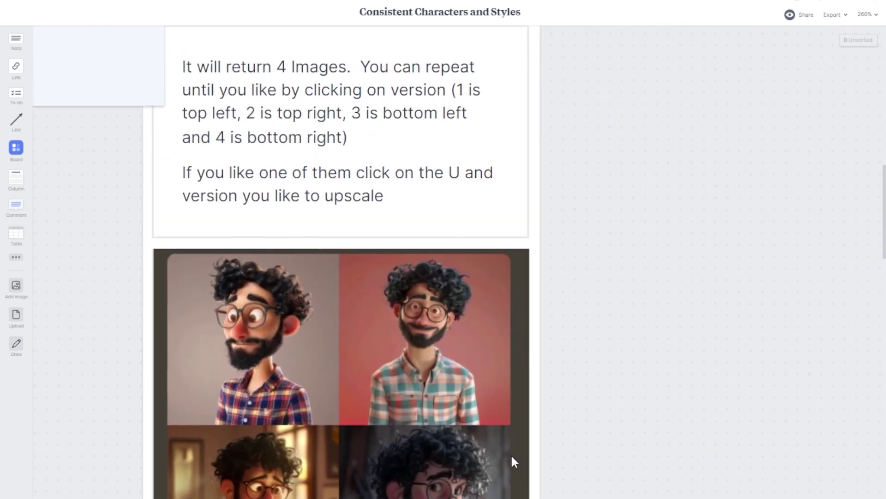
scroll(417, 409, "down", 5)
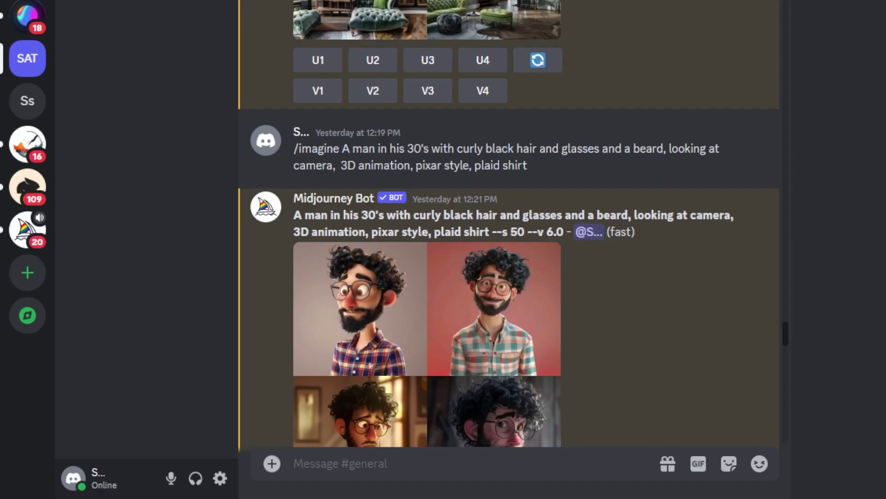
- Scroll #general to the Midjourney Bot's four-image result for the Pixar-style bearded man prompt
scroll(508, 231, "down", 2)
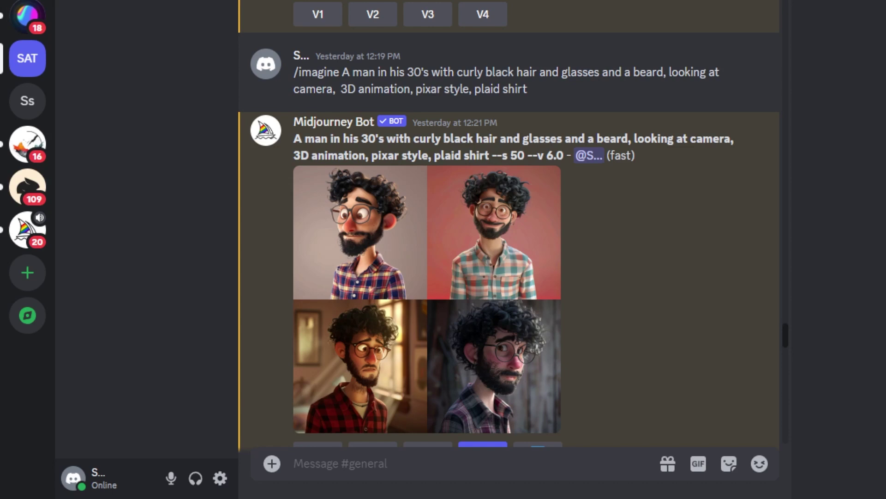
scroll(461, 250, "down", 2)
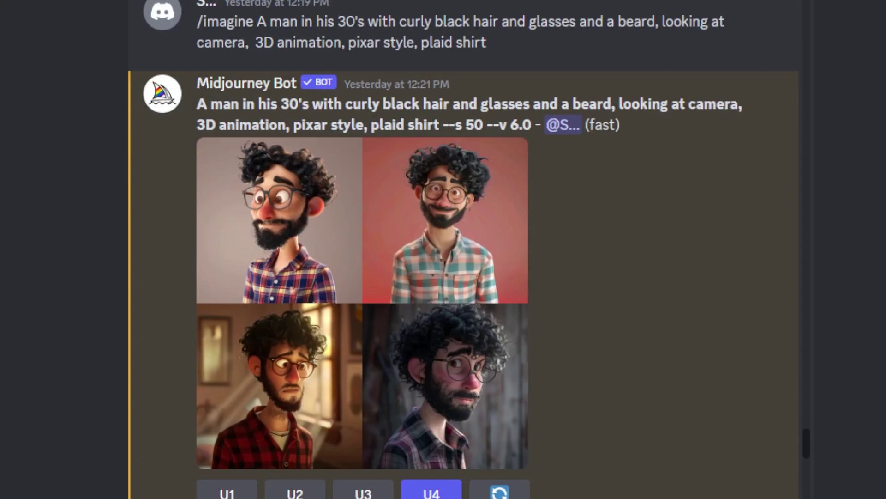
scroll(462, 250, "up", 2)
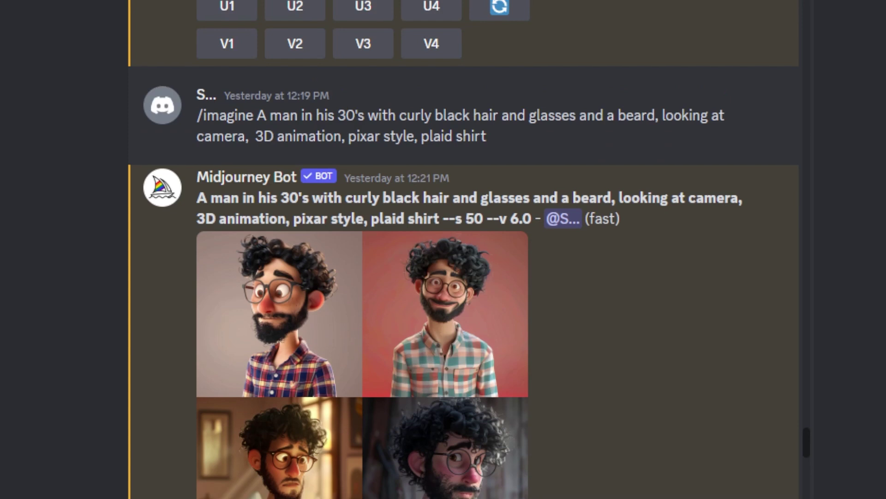
scroll(462, 250, "down", 2)
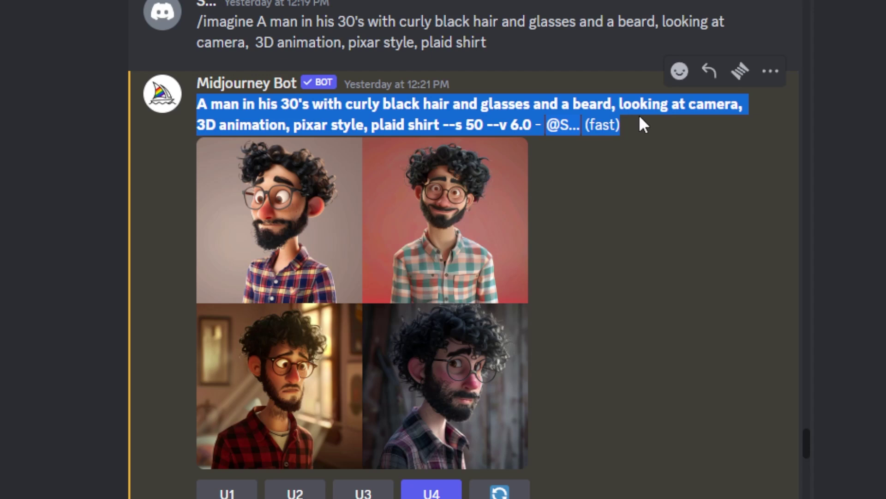
- Select both lines of the Midjourney Bot's prompt text above the four-image grid
left_click_drag(639, 123, 715, 122)
scroll(558, 239, "down", 4)
scroll(558, 239, "up", 6)
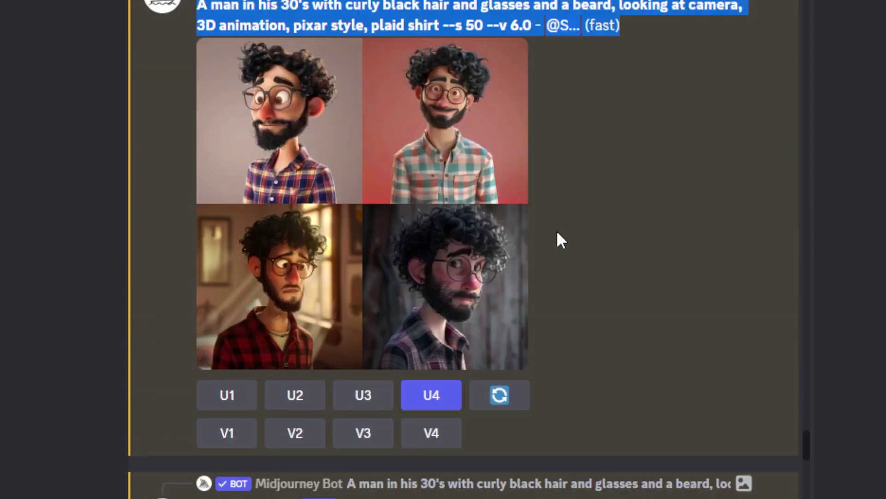
scroll(558, 239, "down", 2)
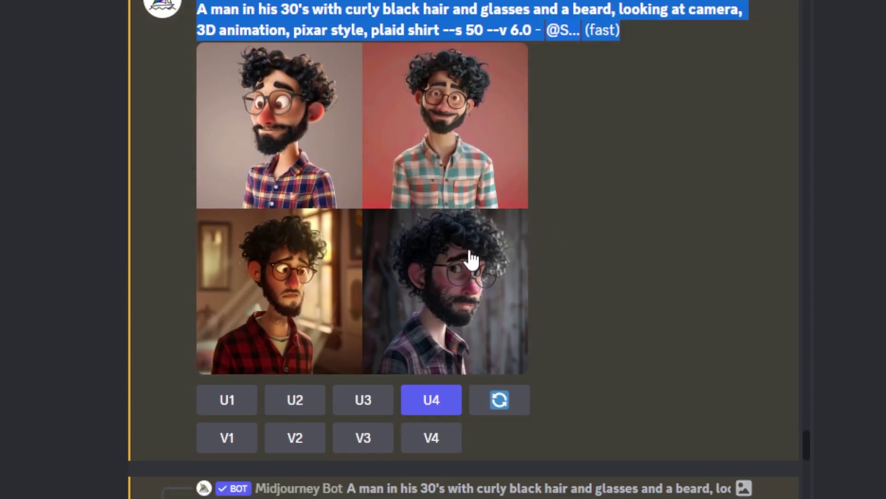
scroll(558, 239, "up", 2)
scroll(560, 240, "down", 2)
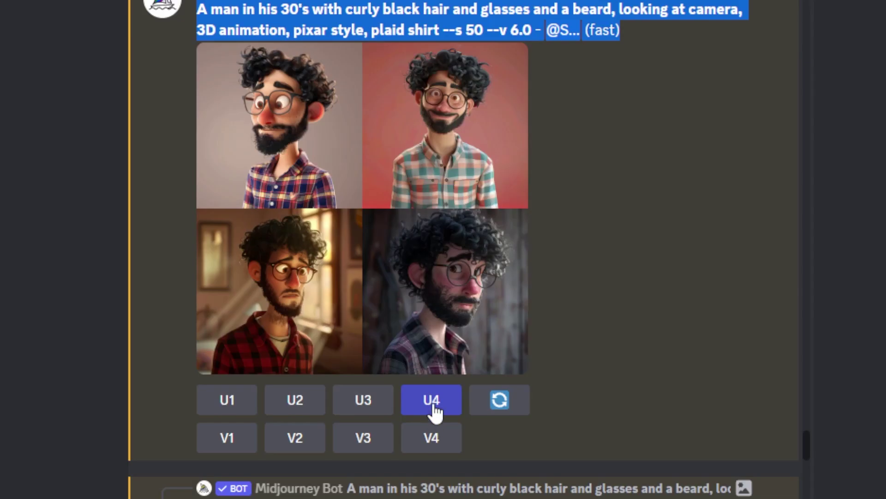
- Scroll to the bot's upscaled Image #4 of the curly-haired man in glasses
scroll(435, 410, "down", 10)
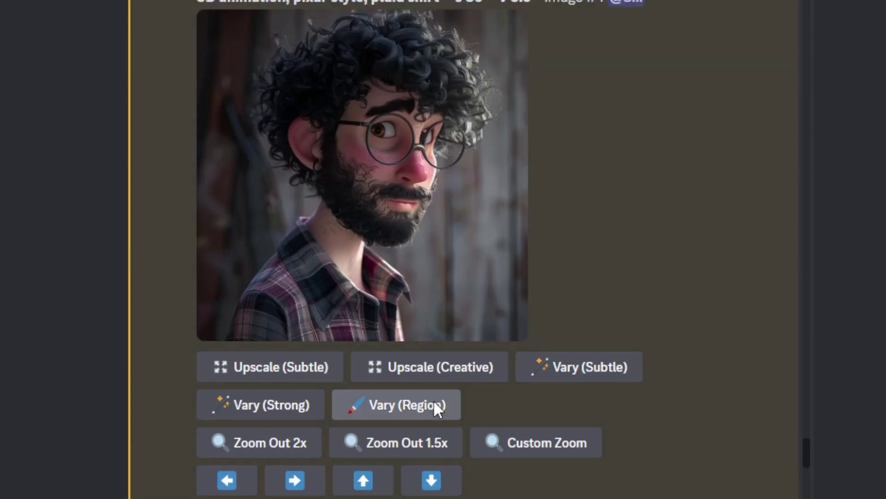
scroll(436, 410, "up", 2)
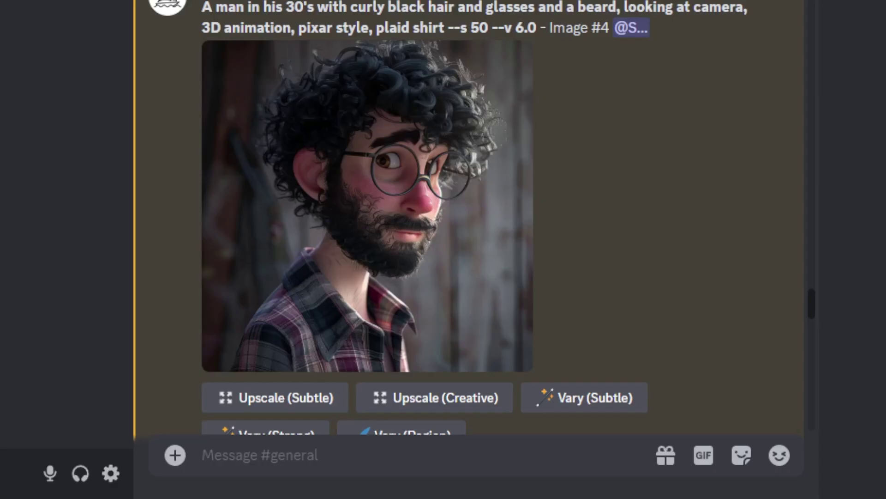
- Copy the upscaled Image #4 portrait's link via its right-click Copy Link option
right_click(262, 129)
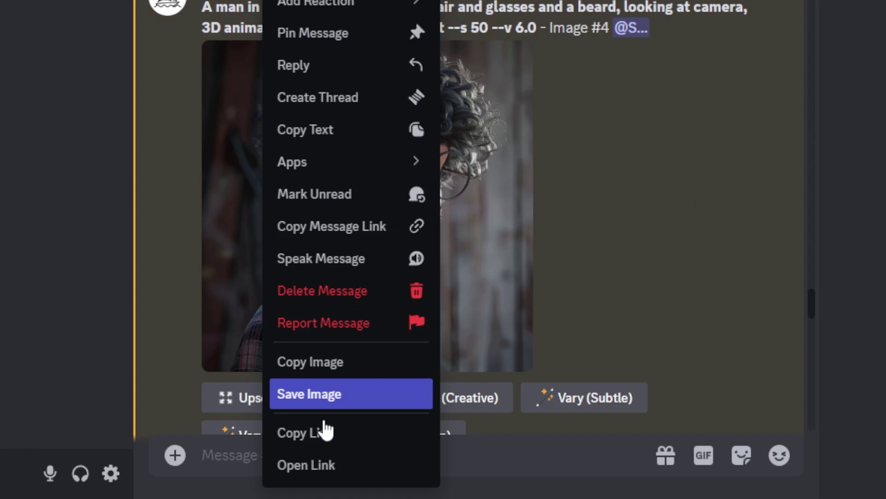
left_click(371, 441)
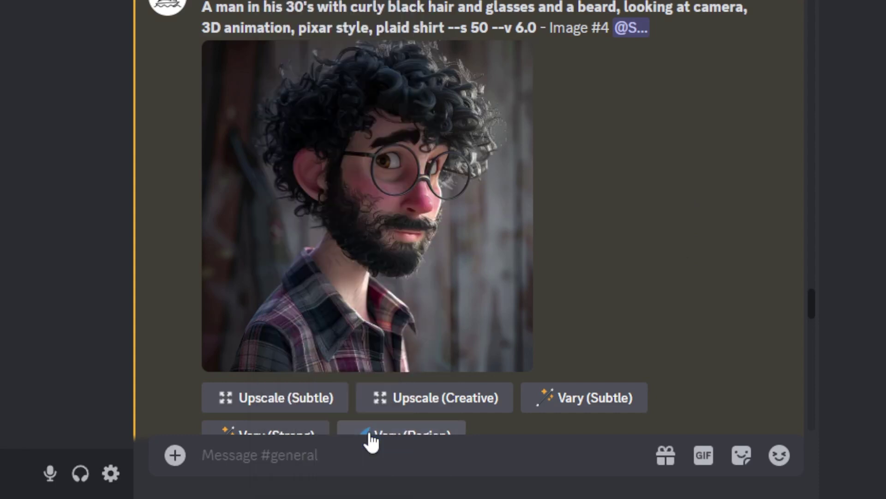